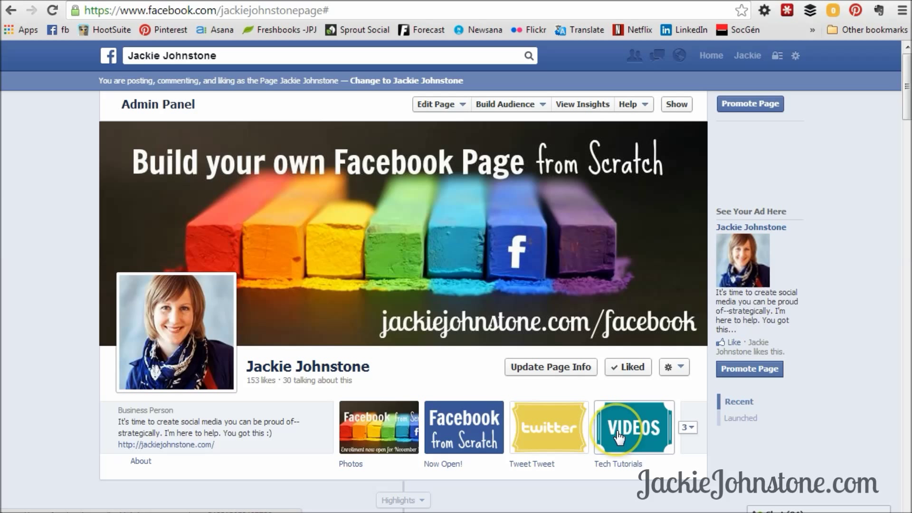
Expand the Facebook page's app tabs to reveal the Pinterest, Free Tips and Likes row
left_click(686, 427)
scroll(748, 444, "down", 1)
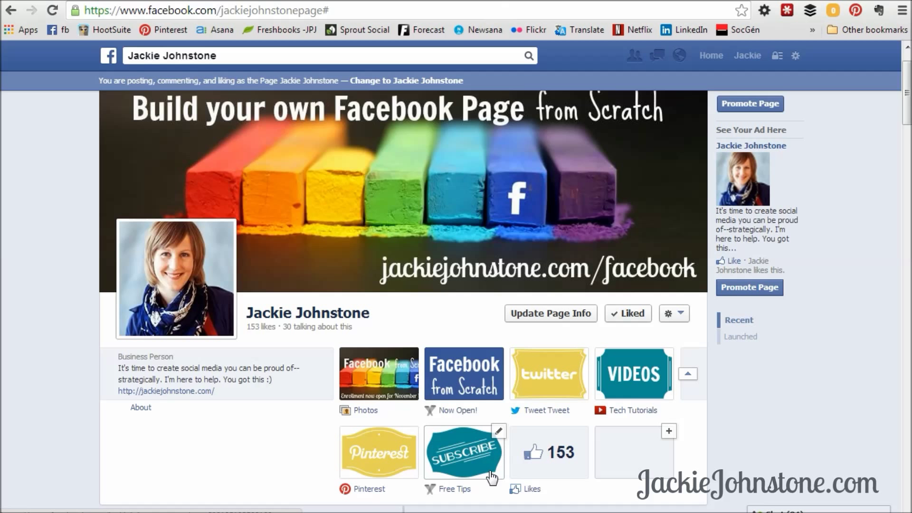
left_click(638, 392)
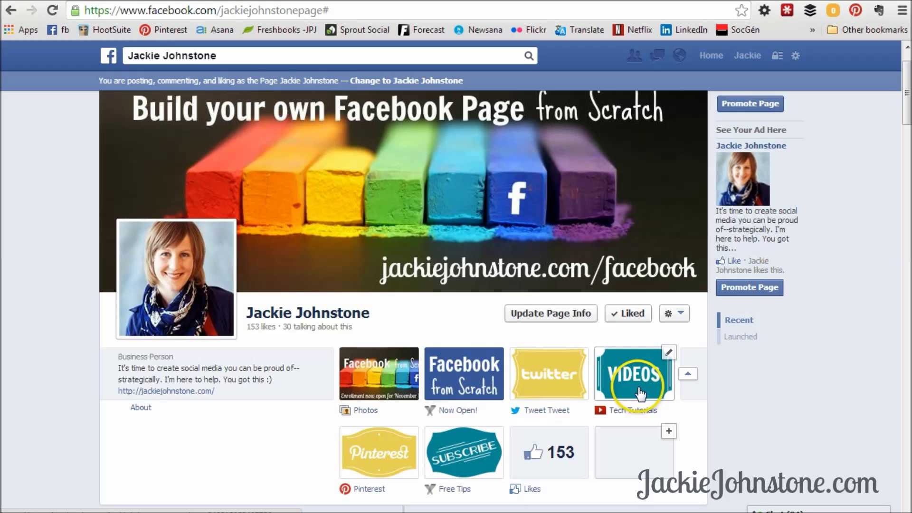
left_click(703, 446)
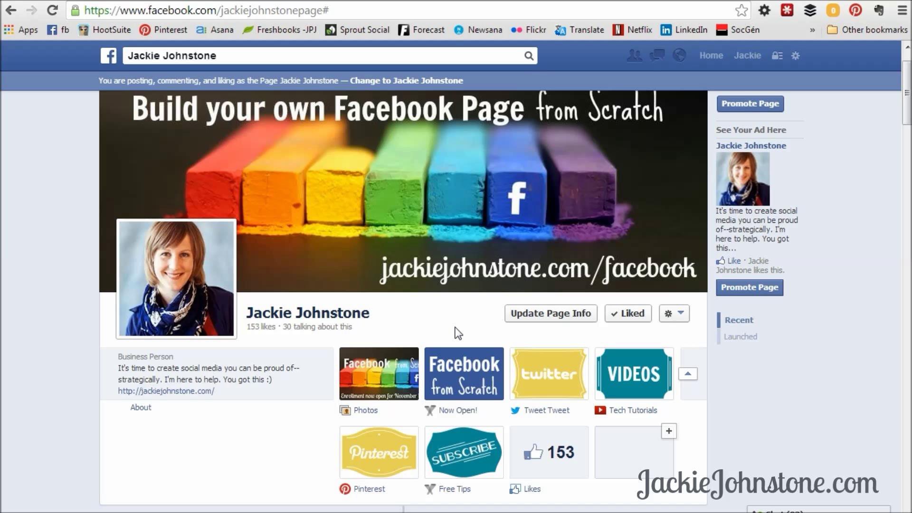
Search Etsy for 'facebook app tabs' to view its 92 tab template listings
mouse_move(608, 374)
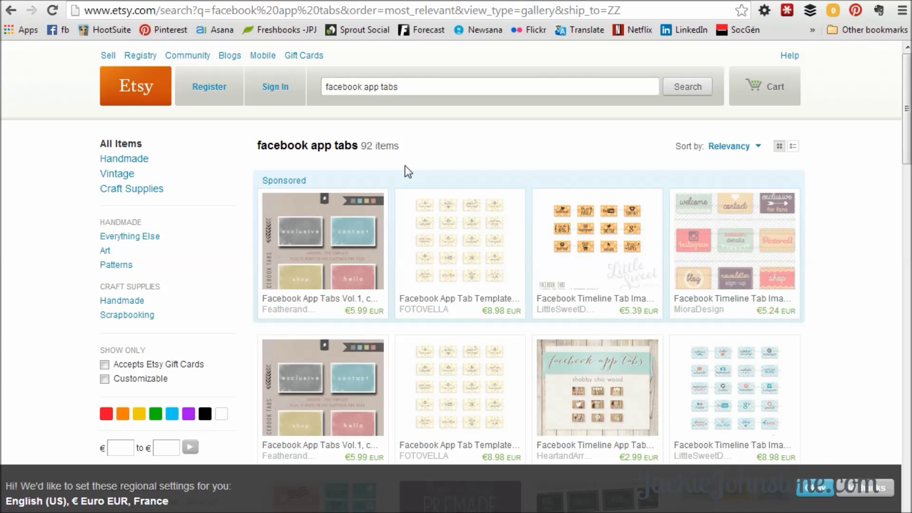
Scroll through Etsy's Facebook app tab image designs for sale
scroll(519, 224, "down", 8)
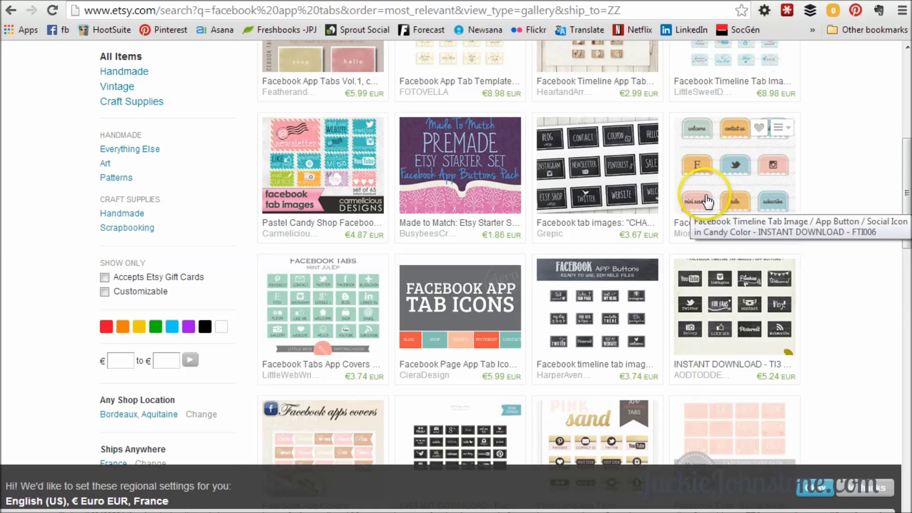
scroll(432, 340, "down", 3)
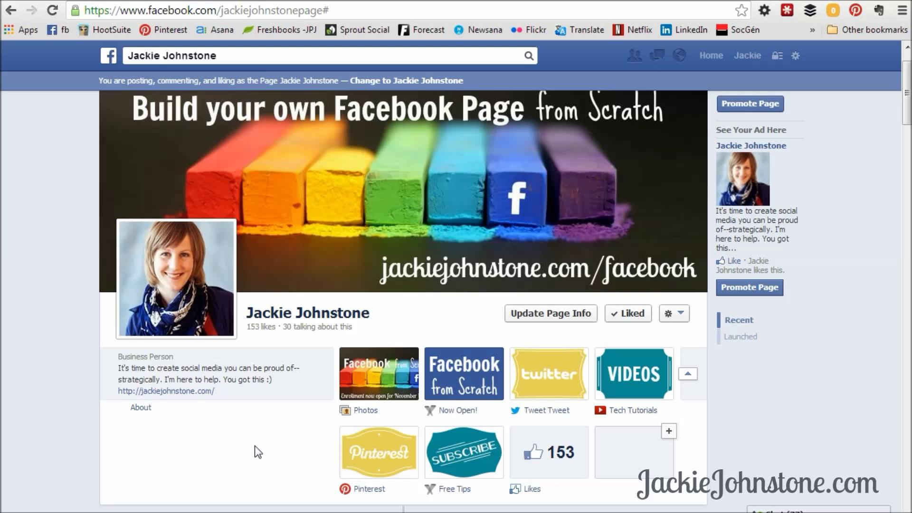
left_click(285, 31)
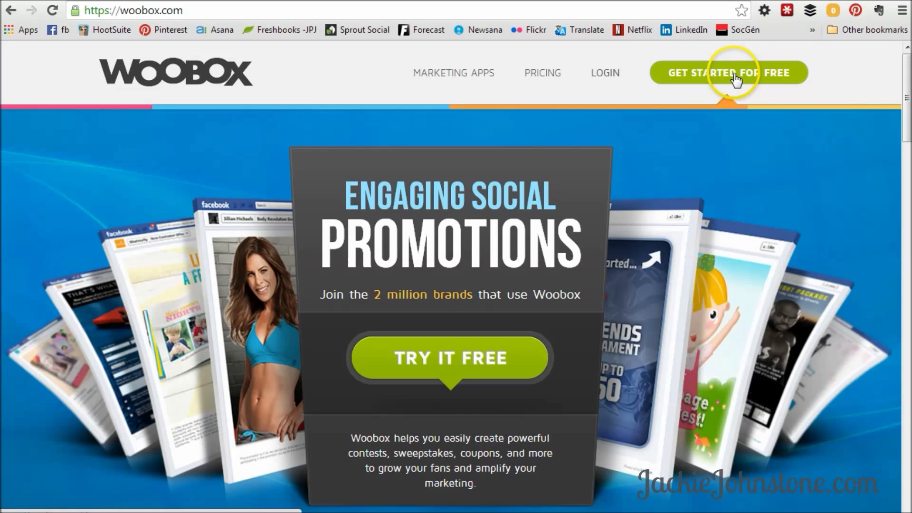
Go to woobox.com and sign in via Get Started for Free
left_click(240, 12)
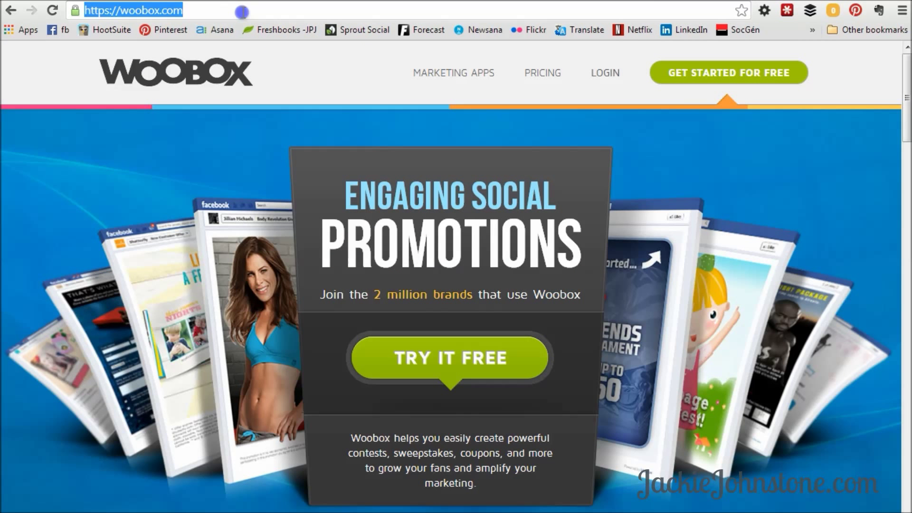
left_click(735, 83)
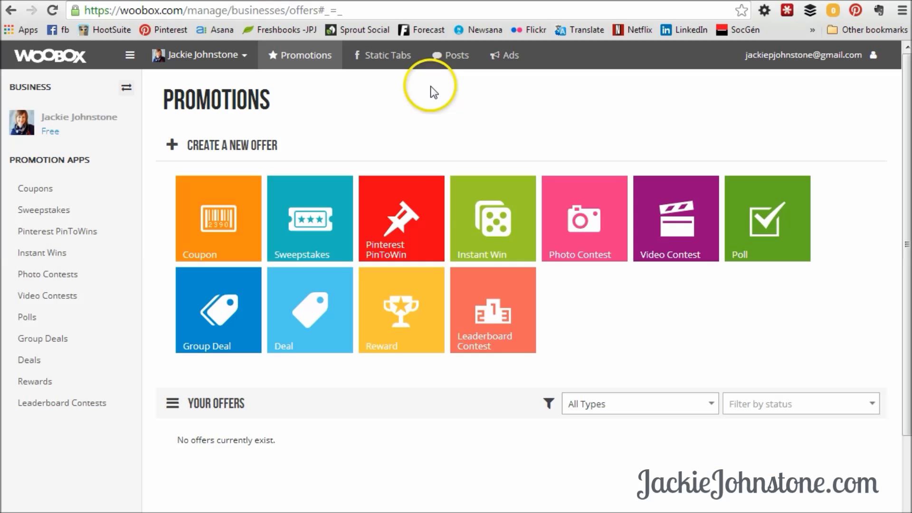
Review the Static Tabs list: Now Open!, Free Tips, Pinterest, Tech Tutorials and Tweet Tweet
left_click(400, 67)
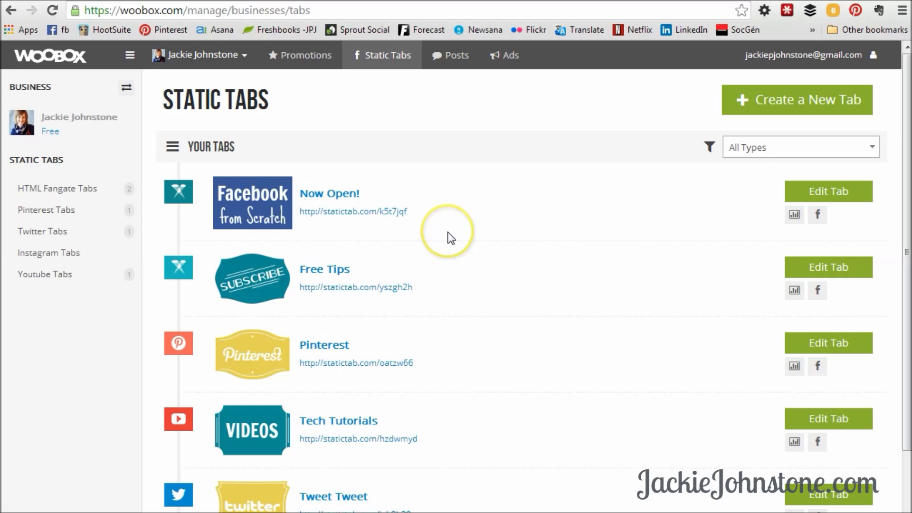
scroll(451, 237, "down", 3)
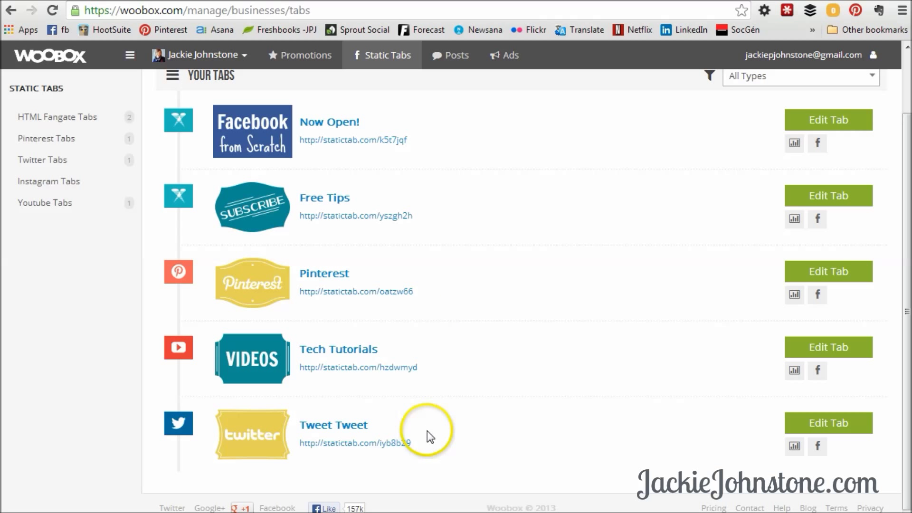
scroll(427, 430, "up", 3)
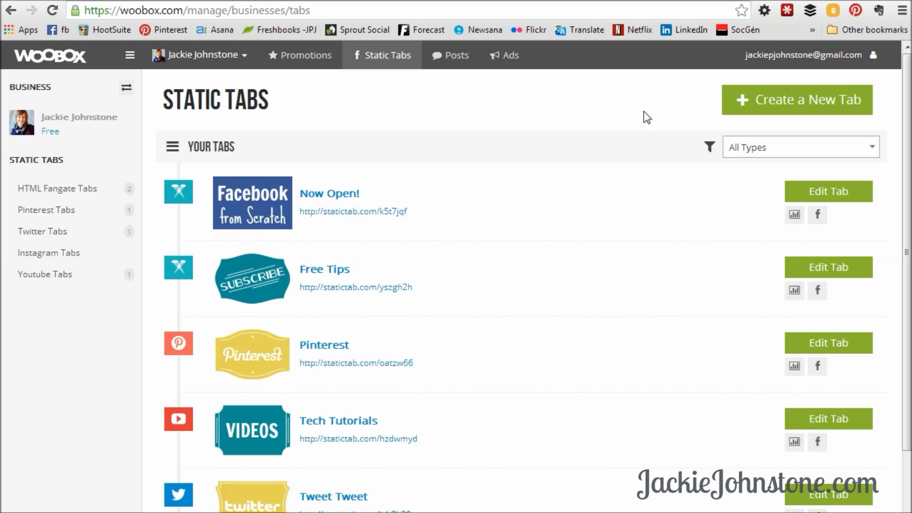
Create a new Instagram tab and fill in the page's Instagram username
left_click(763, 103)
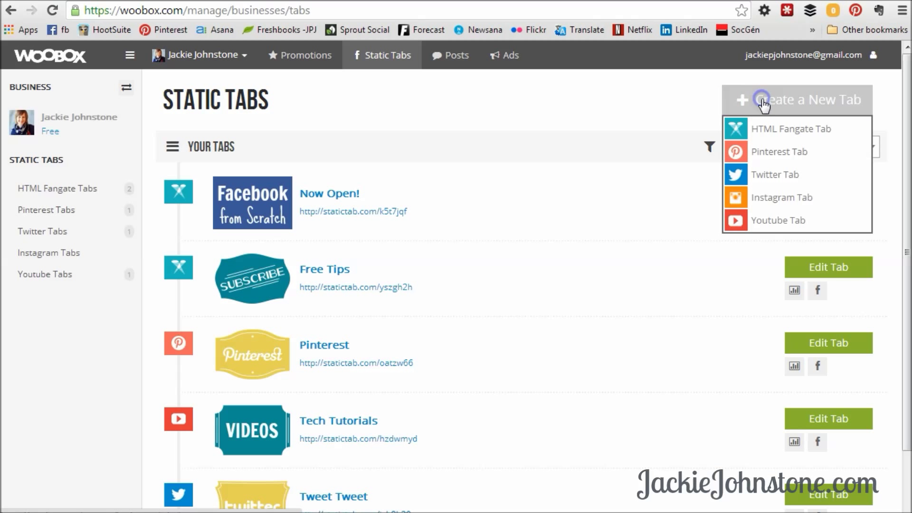
left_click(786, 196)
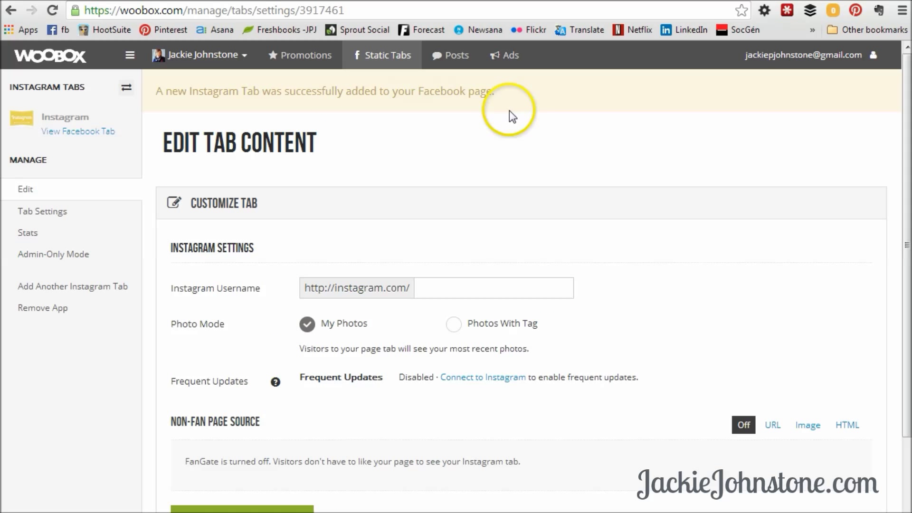
scroll(509, 110, "down", 1)
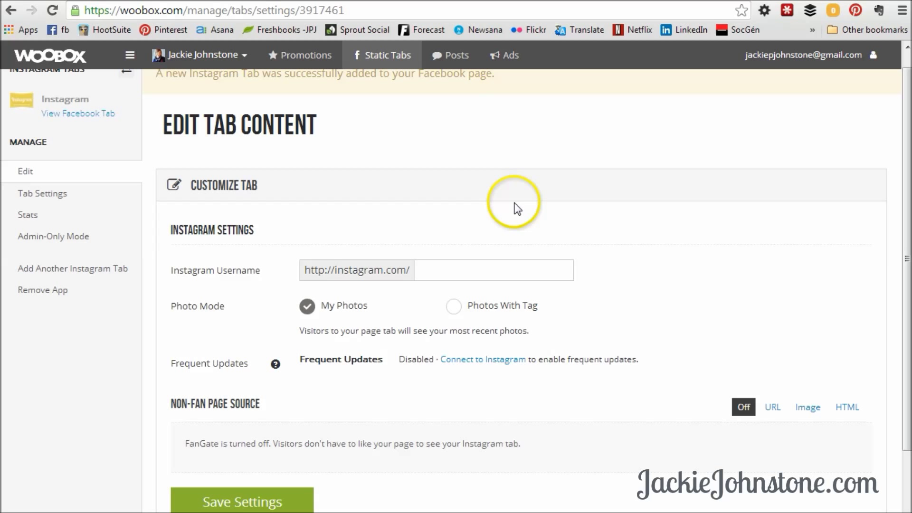
left_click(498, 263)
type("jackiej")
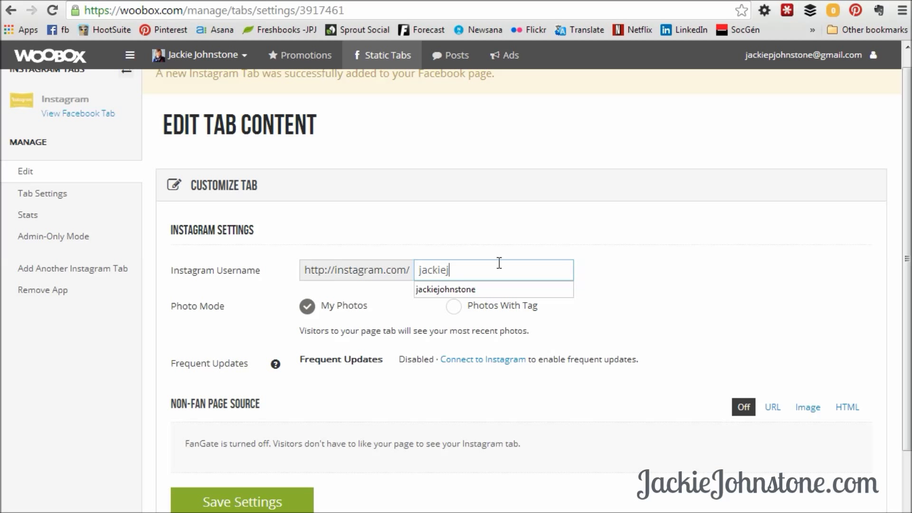
left_click(505, 289)
left_click(666, 307)
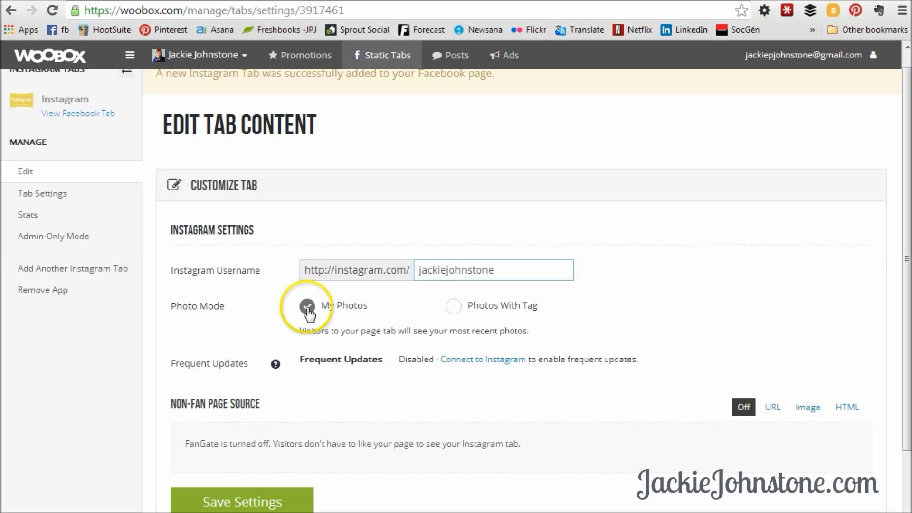
Try the tagged-photos Photo Mode, then revert to My Photos
left_click(451, 307)
left_click(400, 368)
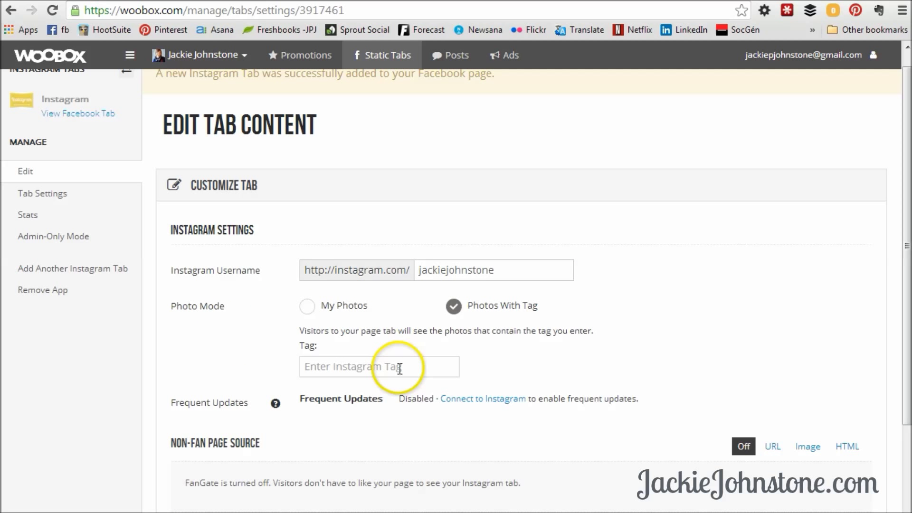
left_click(406, 367)
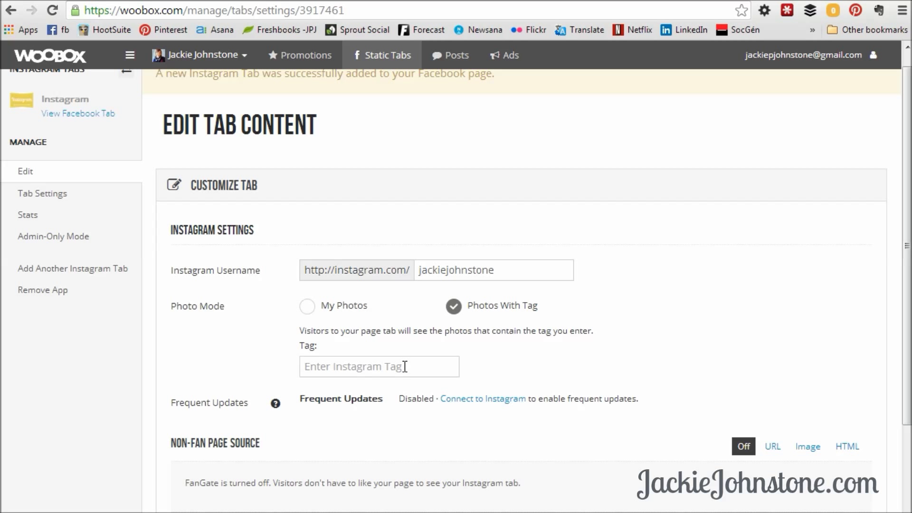
left_click(404, 366)
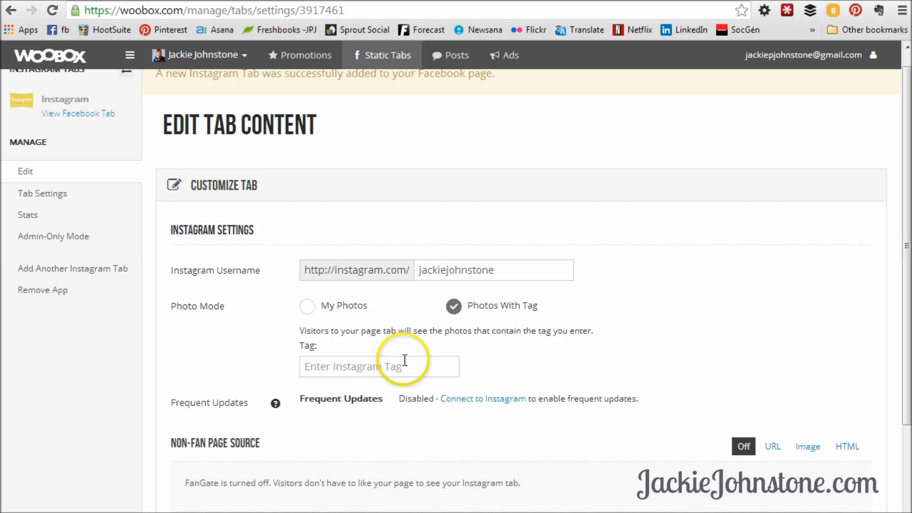
left_click(402, 306)
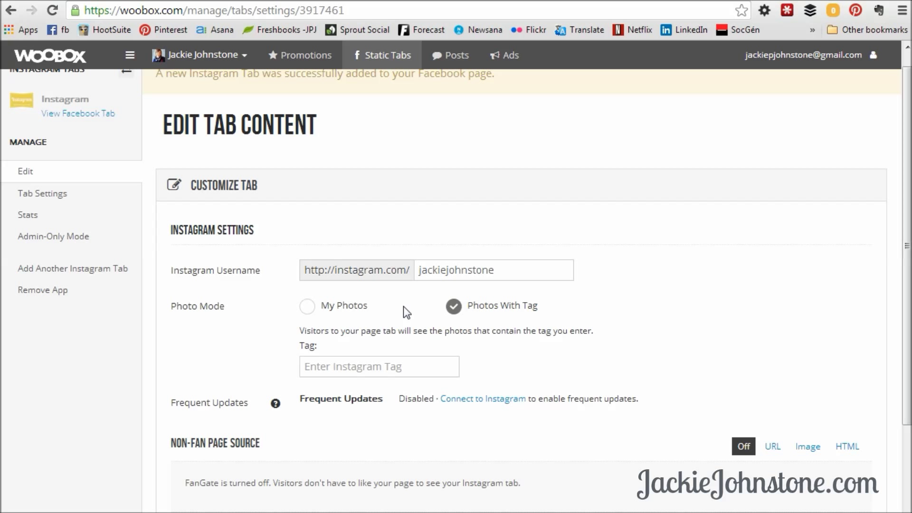
left_click(308, 305)
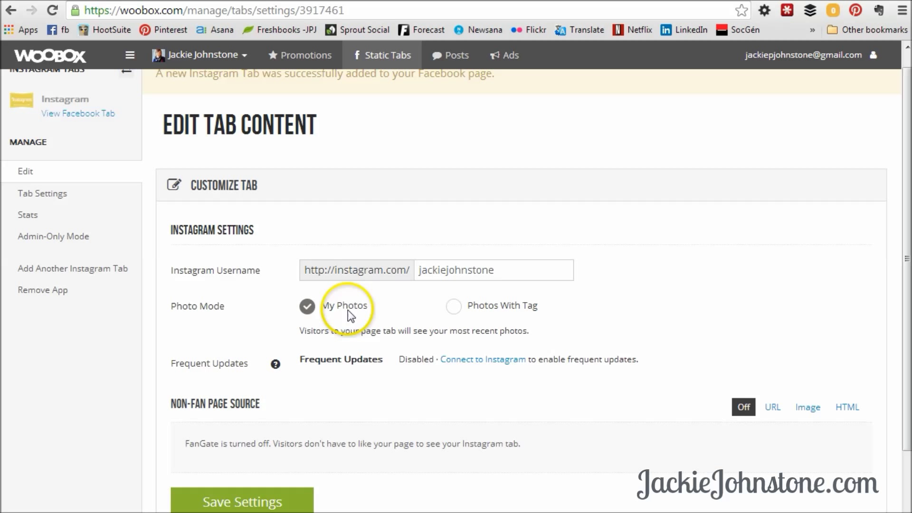
Authorise the Instagram connection so Frequent Updates are on, with FanGate left off
left_click(484, 362)
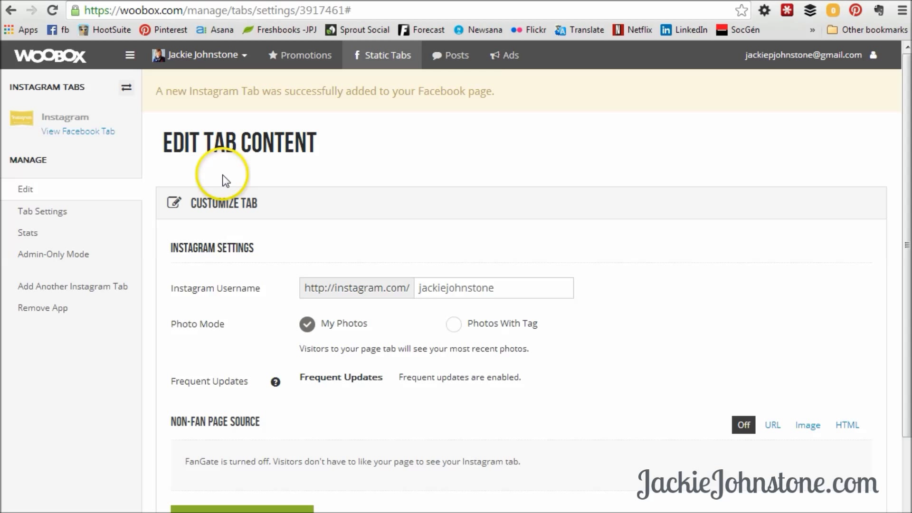
left_click(391, 399)
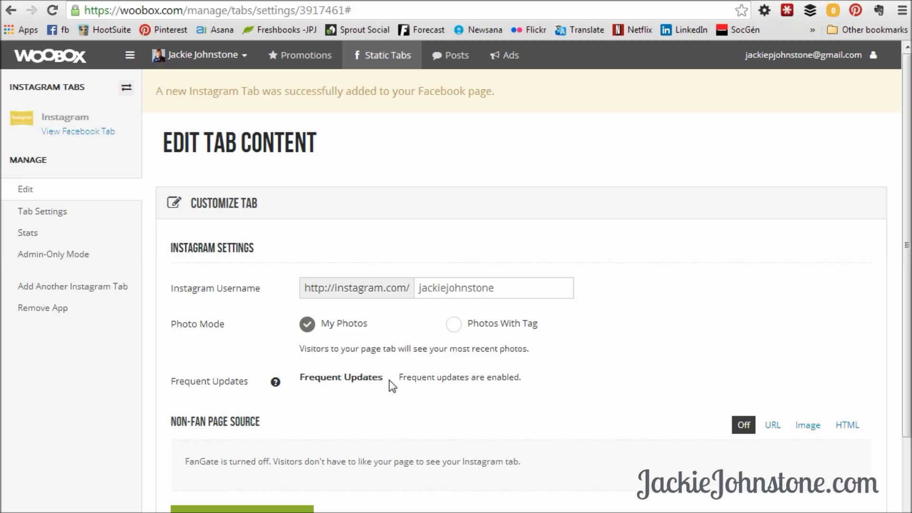
scroll(356, 399, "down", 1)
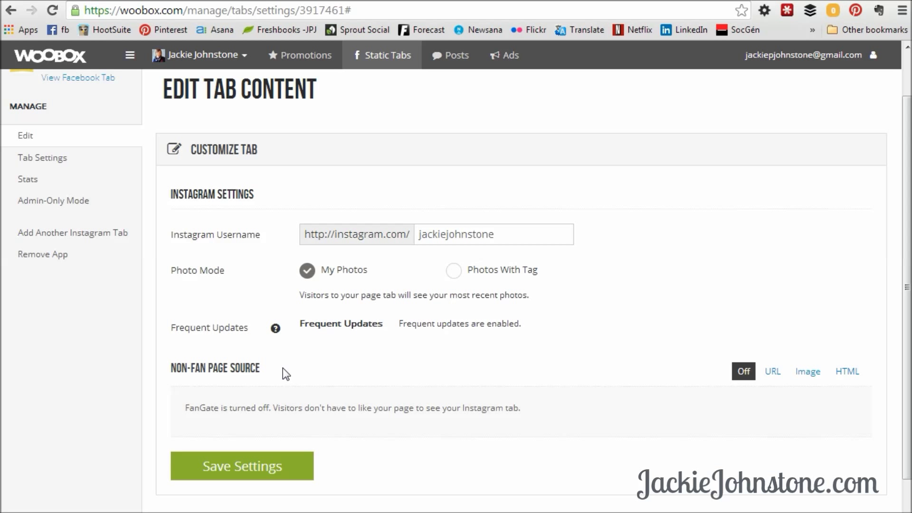
left_click(287, 1)
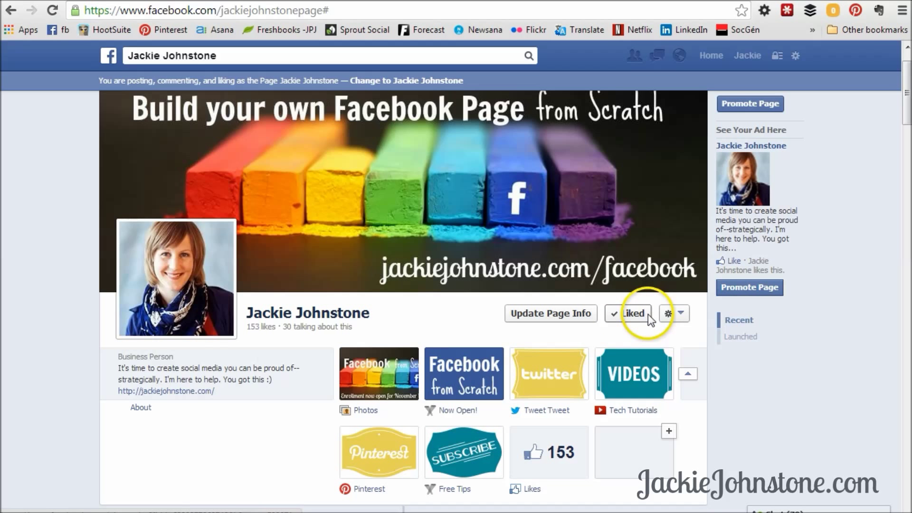
left_click(547, 392)
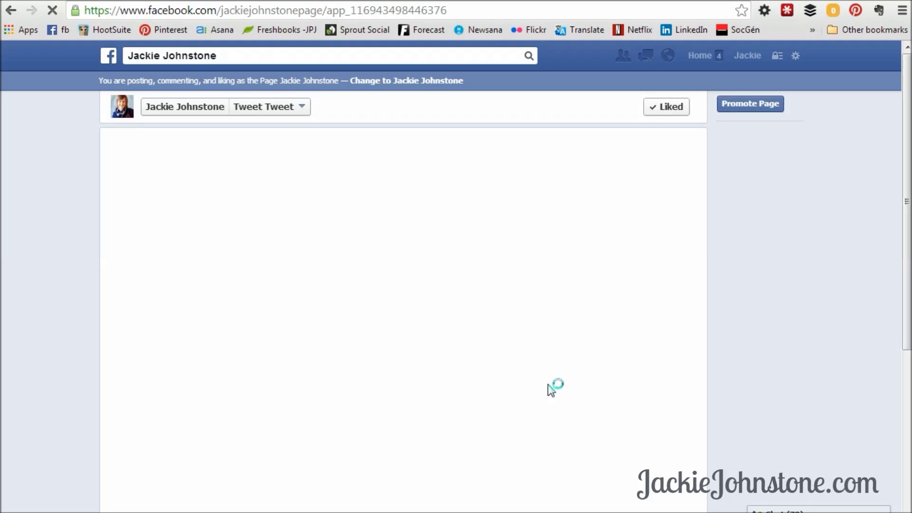
left_click(580, 378)
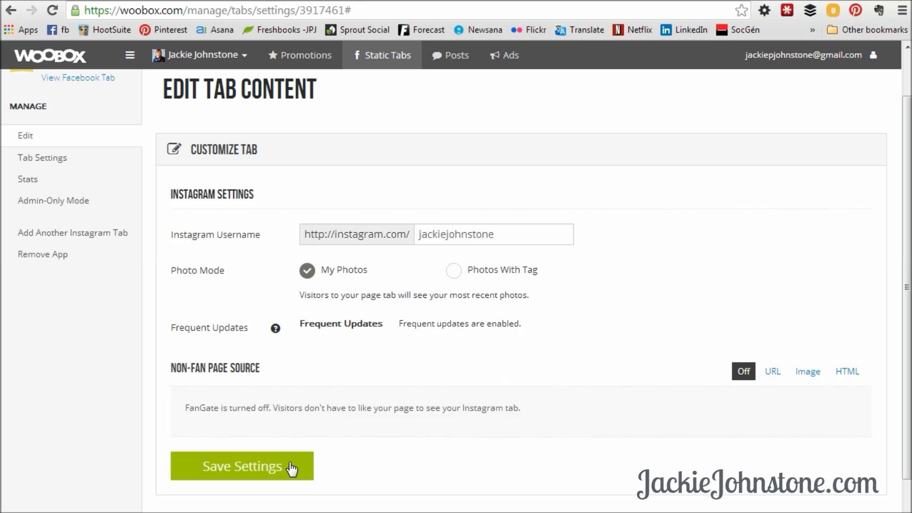
Save the Instagram tab's content settings and go to its Tab Settings
left_click(274, 469)
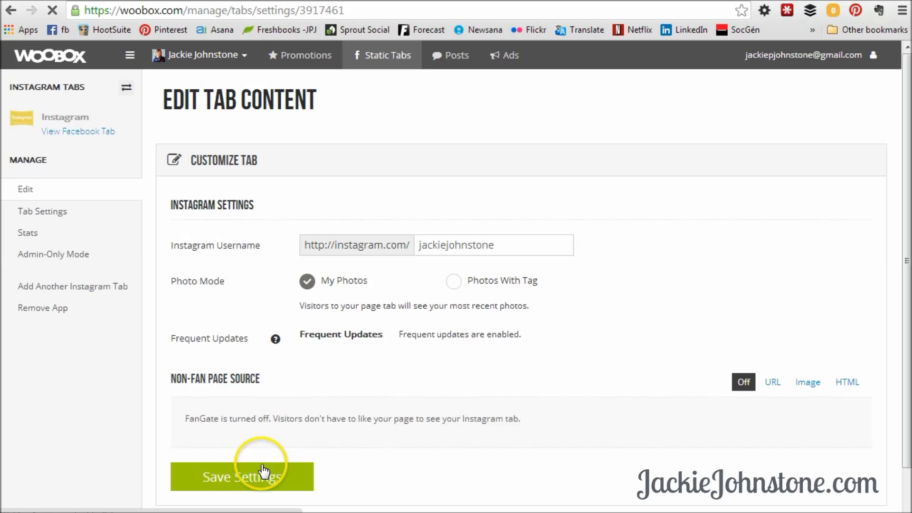
left_click(53, 217)
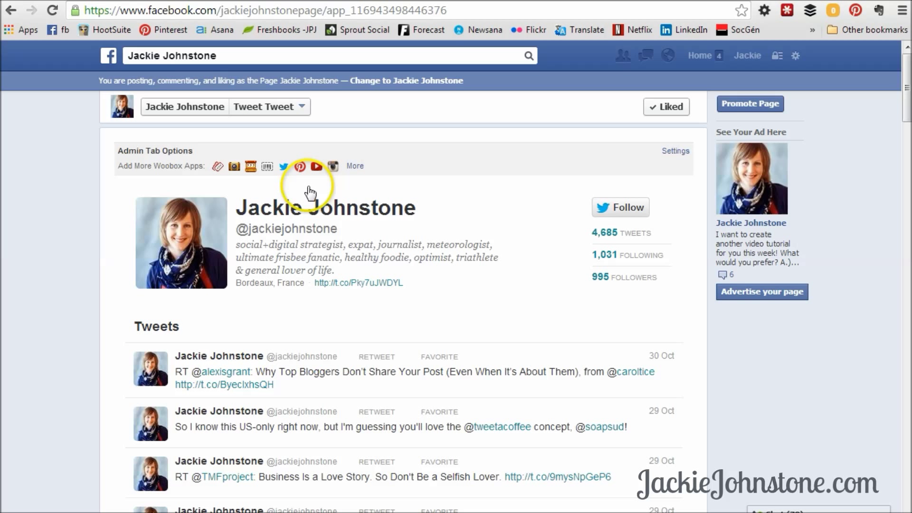
Browse Custom App Tabs images but cancel, keeping the yellow Instagram tab image
left_click(207, 109)
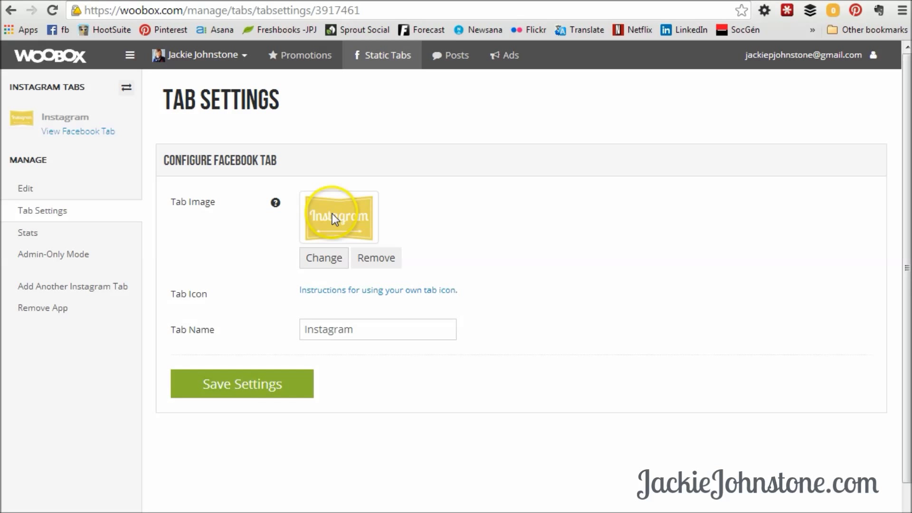
left_click(323, 261)
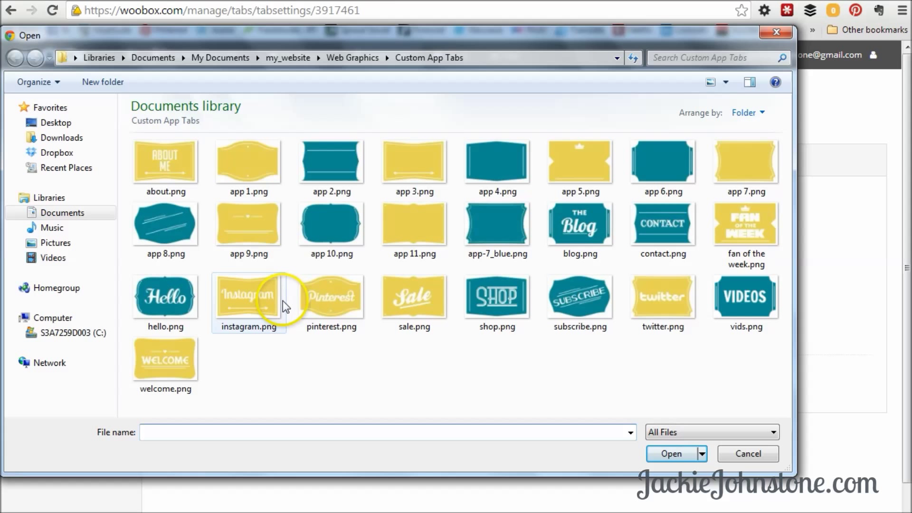
left_click(739, 456)
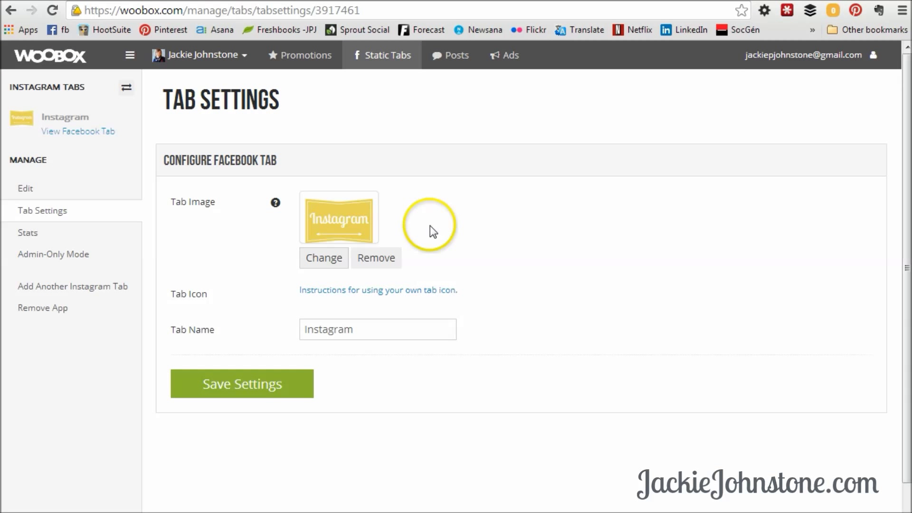
left_click(378, 332)
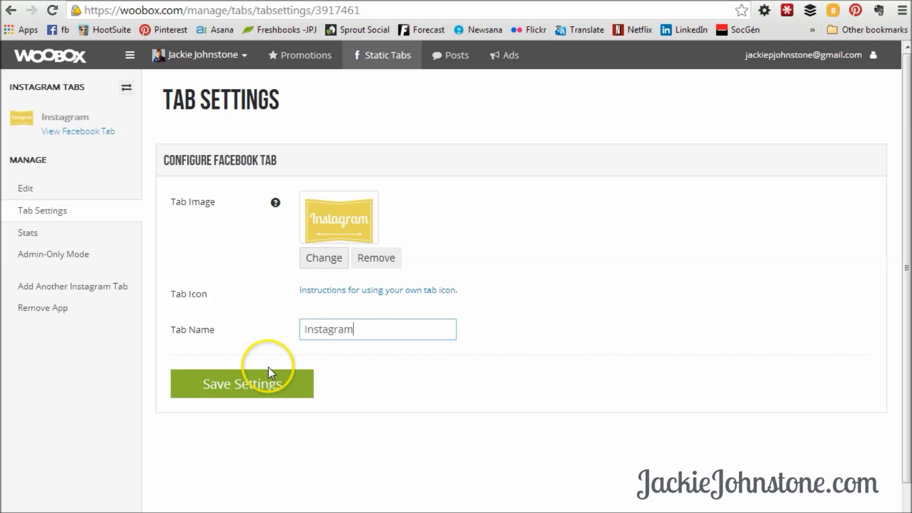
Save and confirm the tab settings with the name Instagram and the yellow Instagram image
left_click(215, 386)
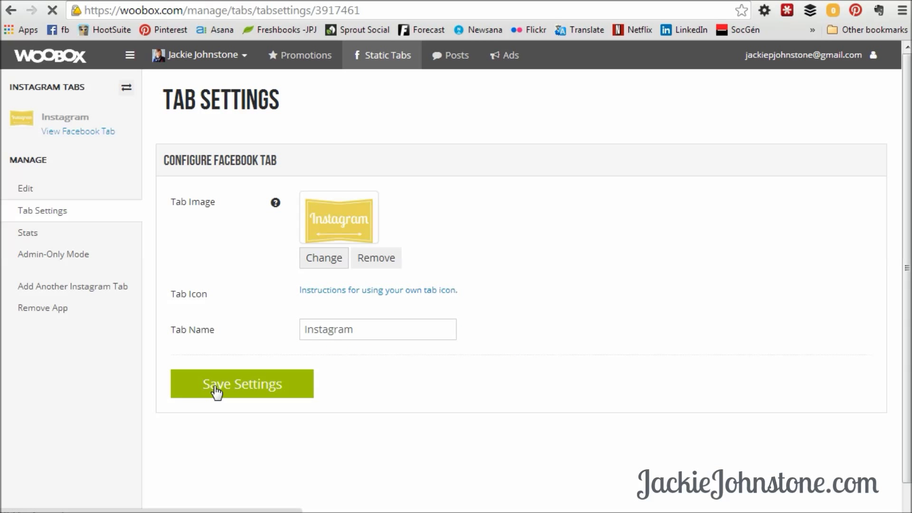
left_click(213, 378)
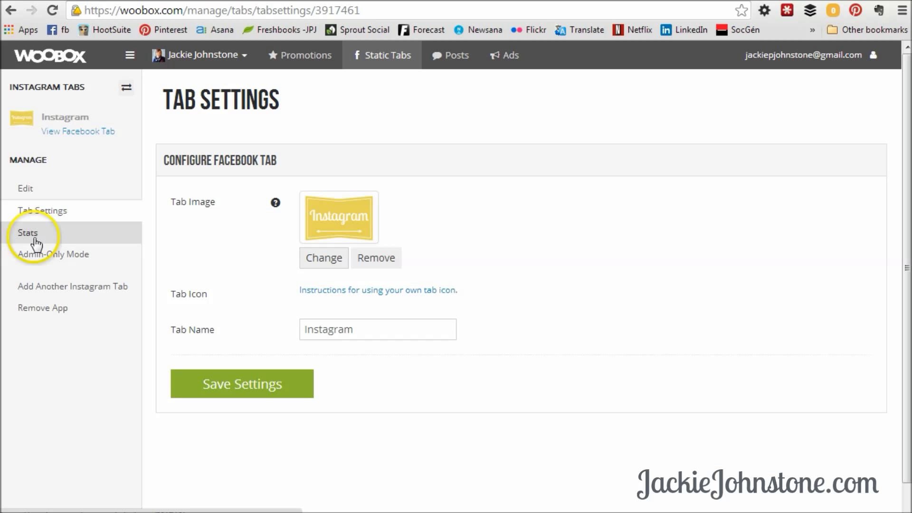
Show the Instagram tab's Admin-Only Mode setting and leave it Off so everyone sees it
left_click(71, 256)
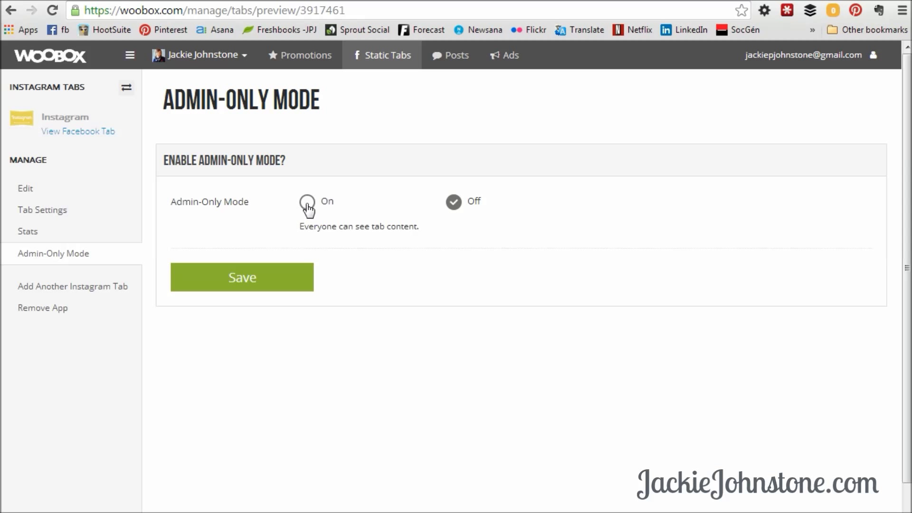
left_click(455, 203)
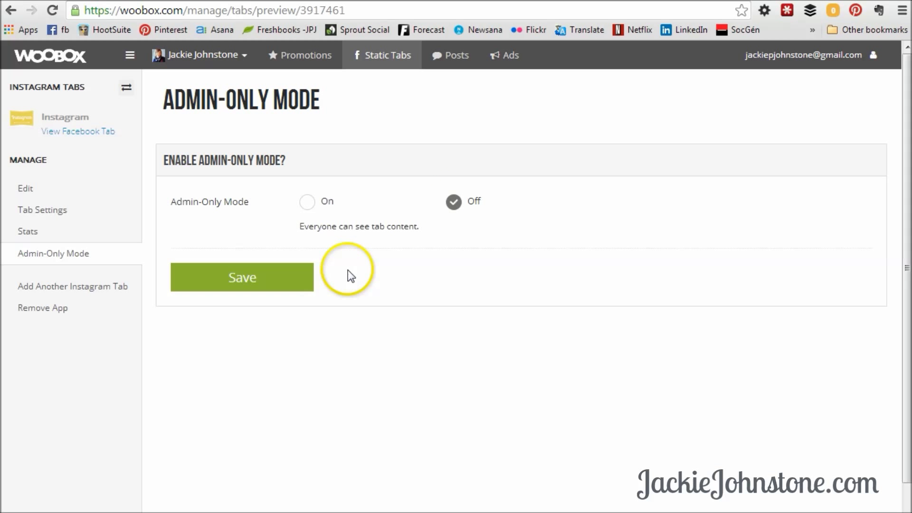
Return to the Static Tabs list, reload the Jackie Johnstone Facebook page and expand its app tabs
left_click(366, 72)
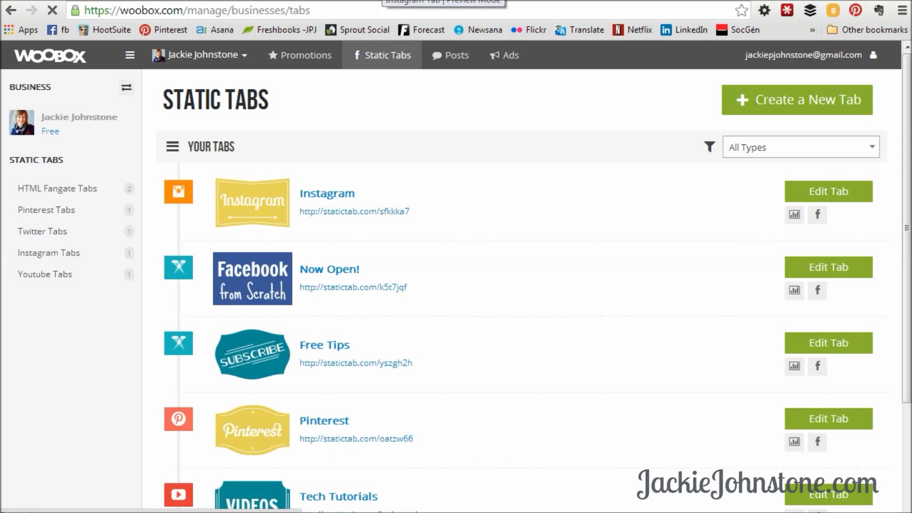
left_click(262, 1)
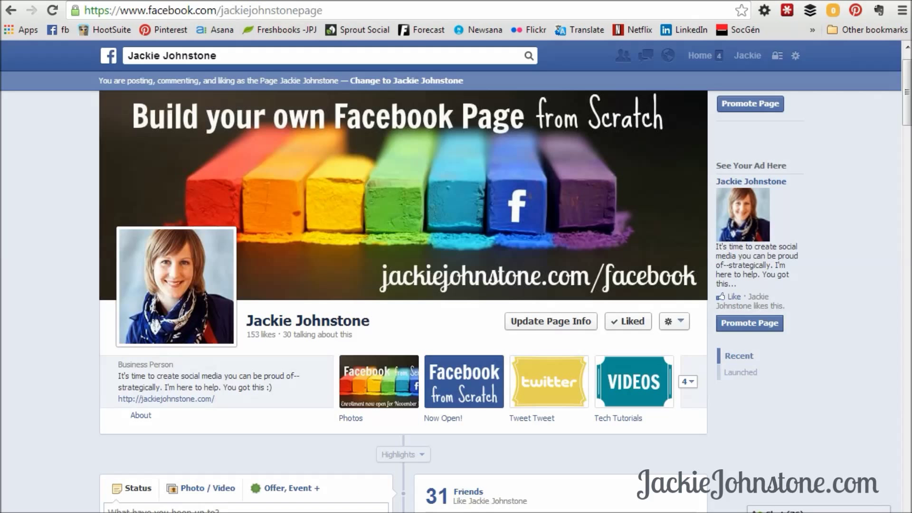
left_click(250, 13)
key("Return")
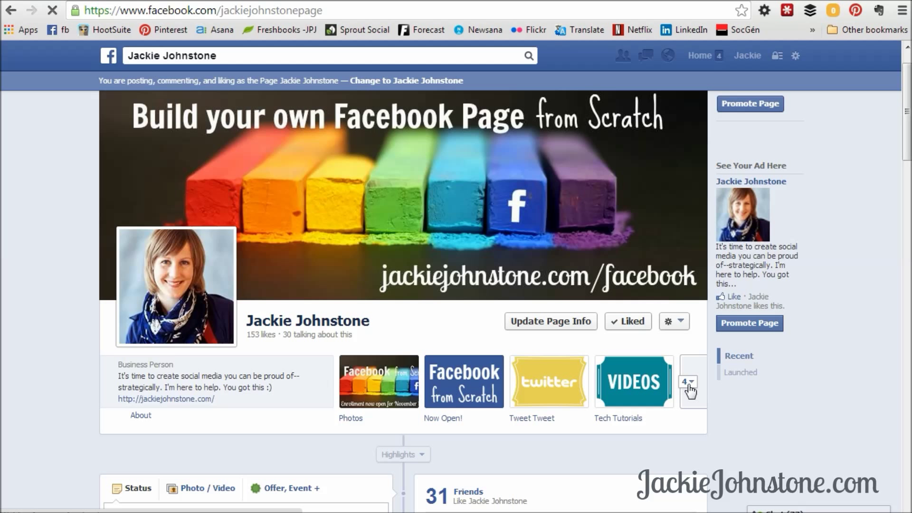
left_click(689, 384)
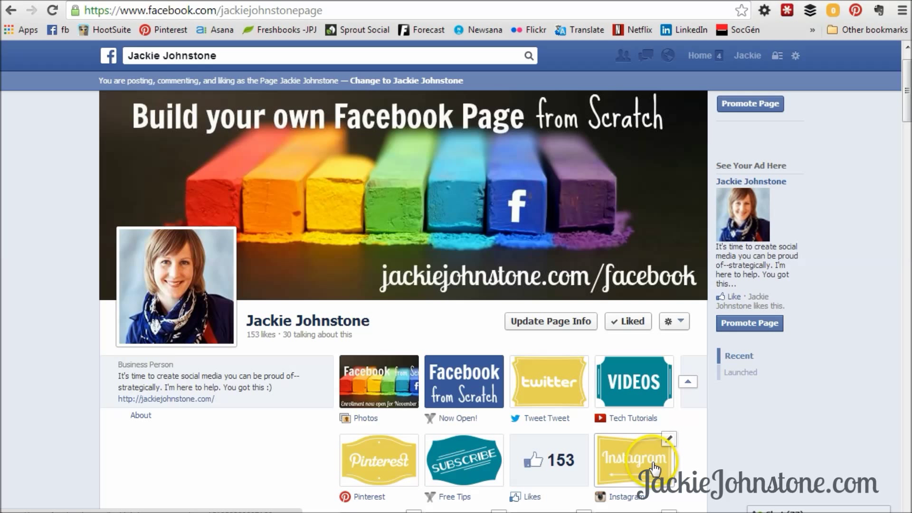
scroll(648, 475, "down", 3)
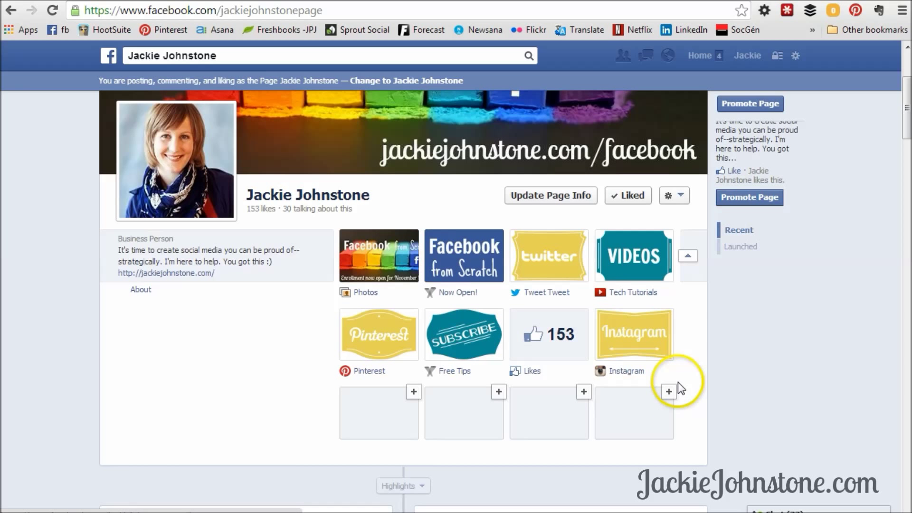
Swap the Instagram tab's position with the Likes tab using its edit options
mouse_move(663, 319)
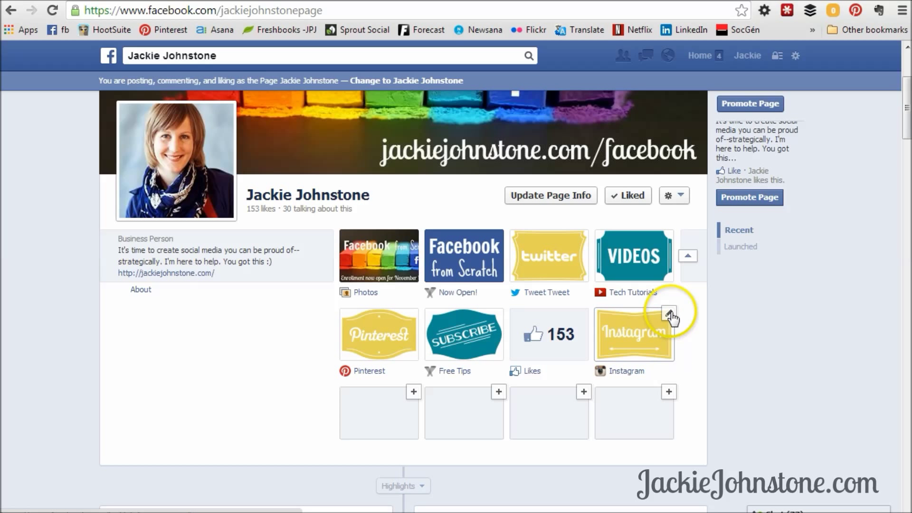
left_click(670, 315)
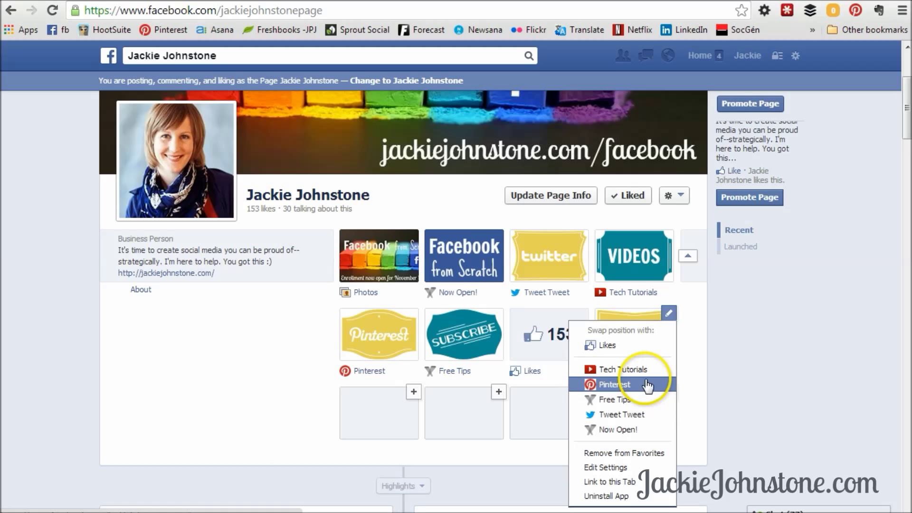
left_click(618, 346)
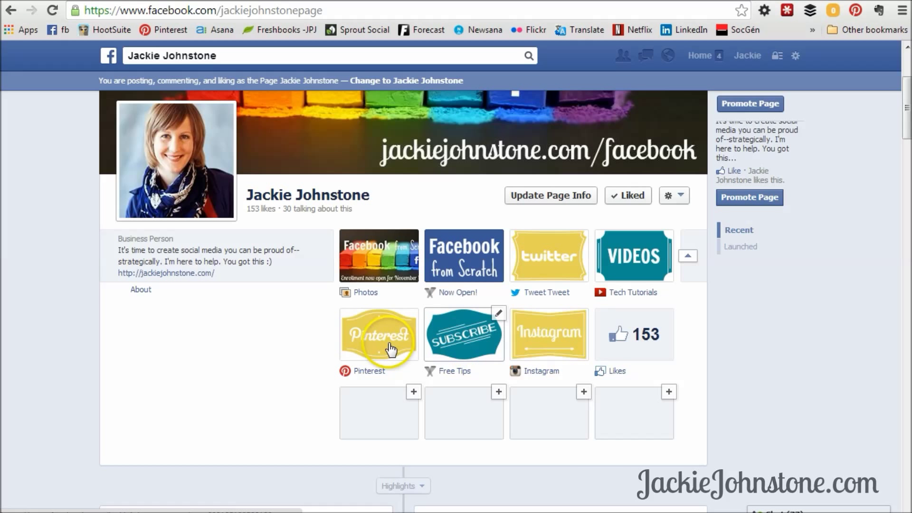
Preview the Instagram tab's photo grid, then go back to the page's main timeline
left_click(554, 340)
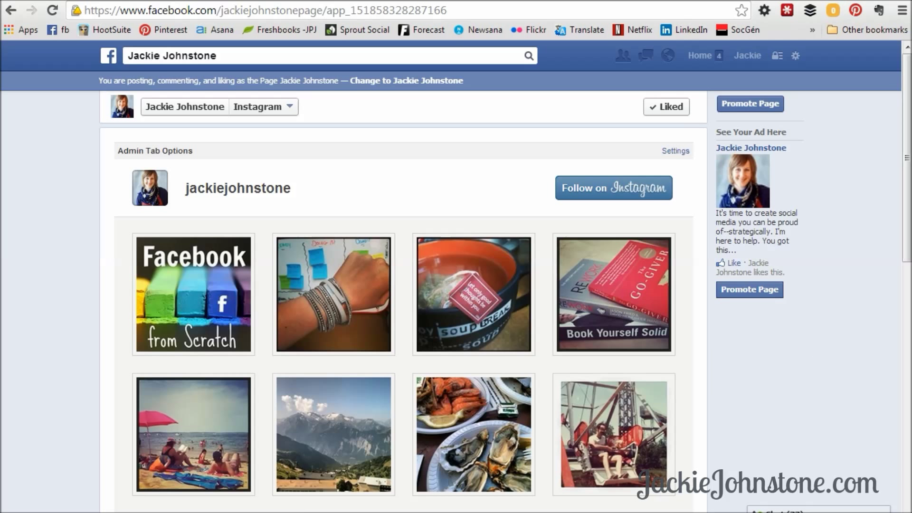
left_click(195, 113)
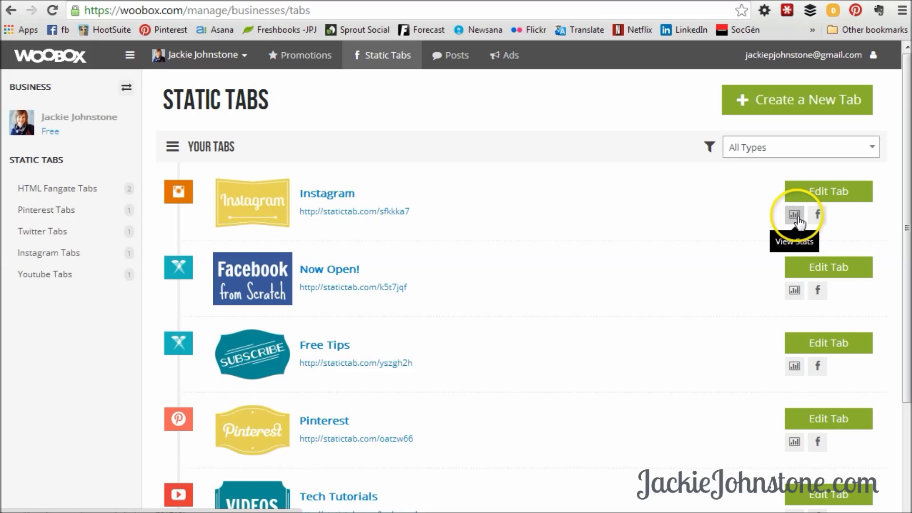
Review the Tech Tutorials tab's stats charts: 16 views, 16 visits, 0 likes
scroll(745, 220, "down", 2)
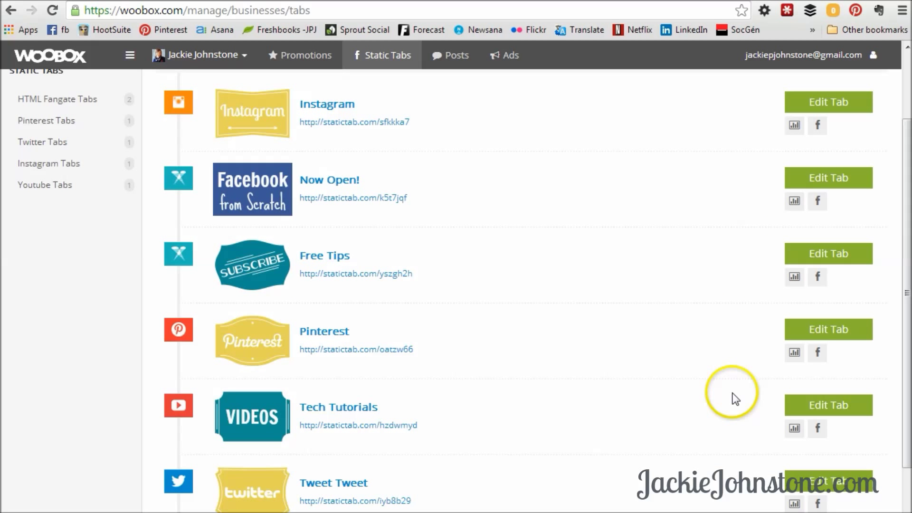
left_click(794, 428)
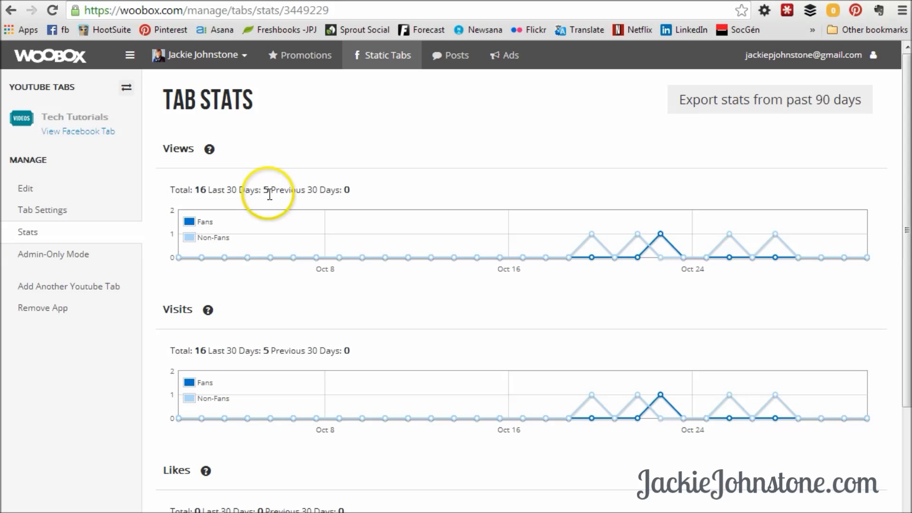
mouse_move(595, 233)
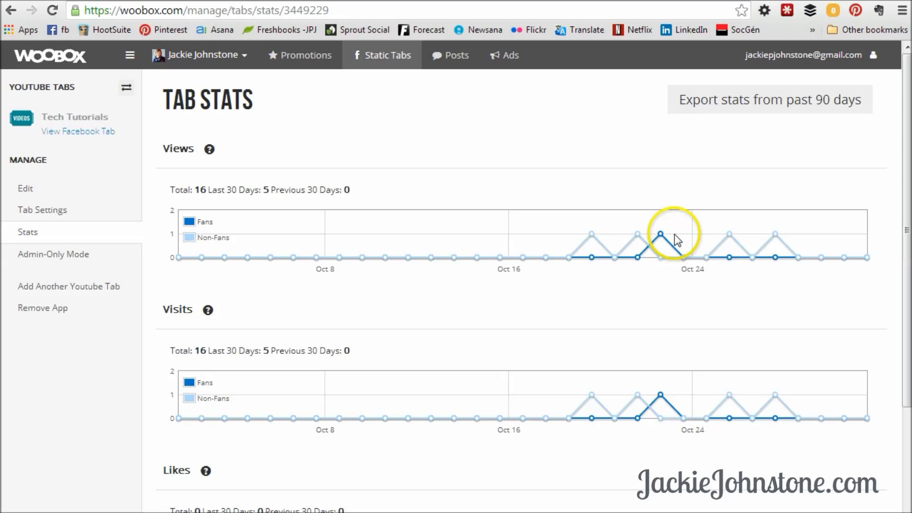
scroll(634, 351, "down", 2)
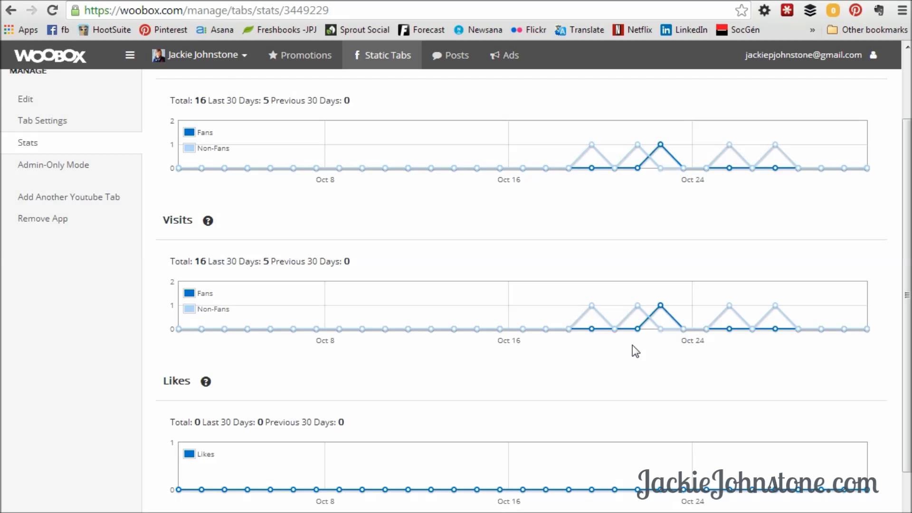
scroll(631, 345, "down", 1)
scroll(632, 345, "up", 3)
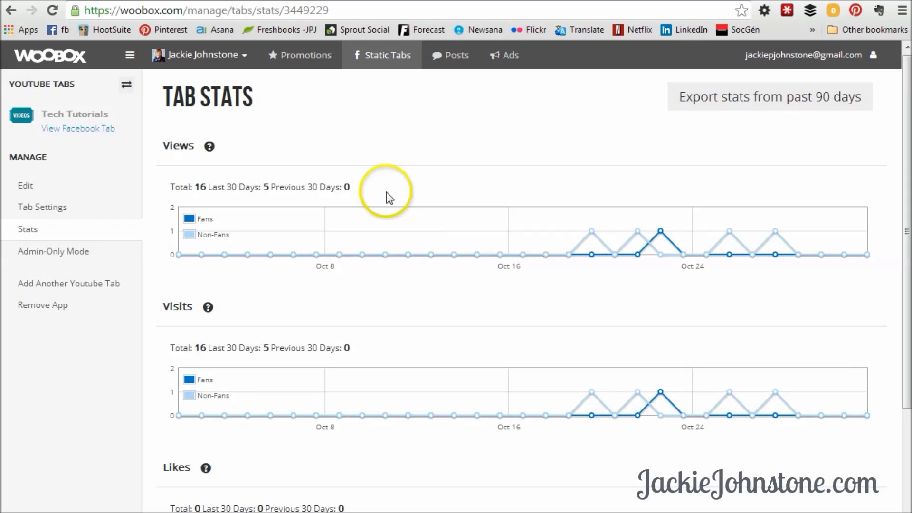
scroll(389, 206, "down", 3)
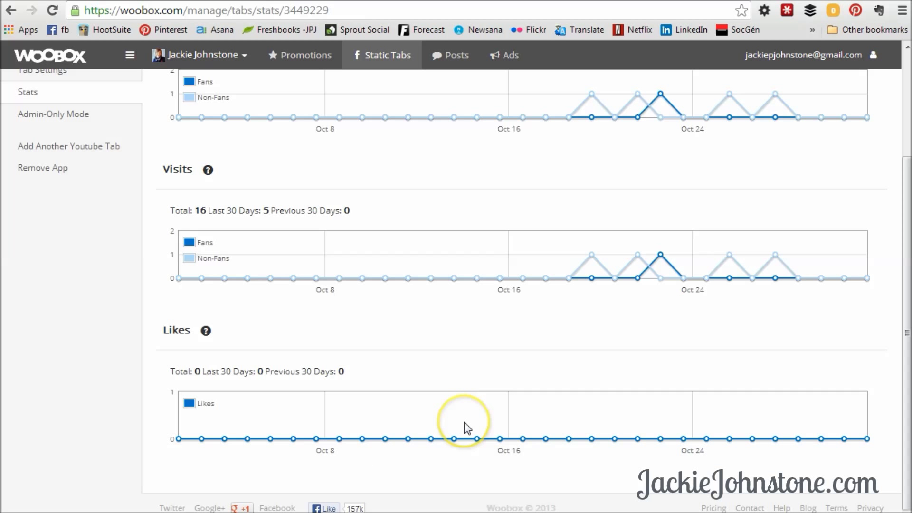
scroll(456, 423, "up", 3)
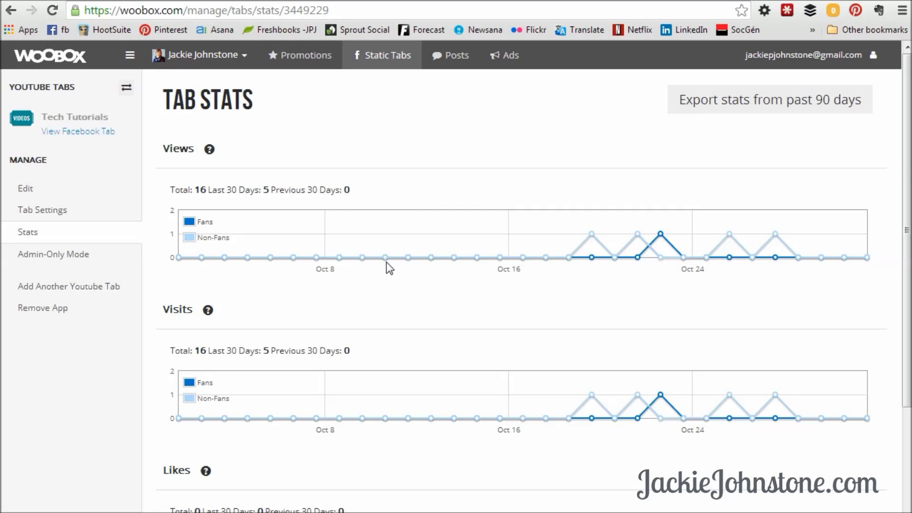
Back on the Facebook page, expand all app tabs and point out the Now Open! tile
left_click(29, 211)
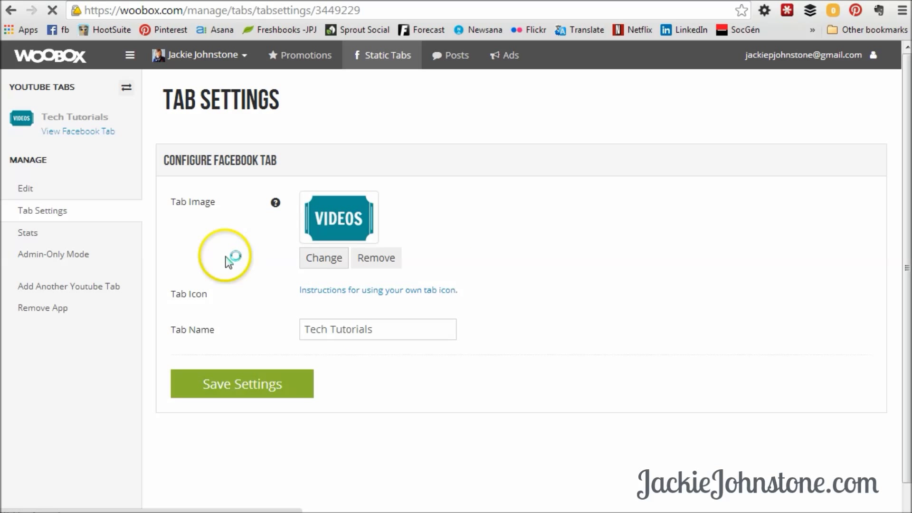
left_click(43, 190)
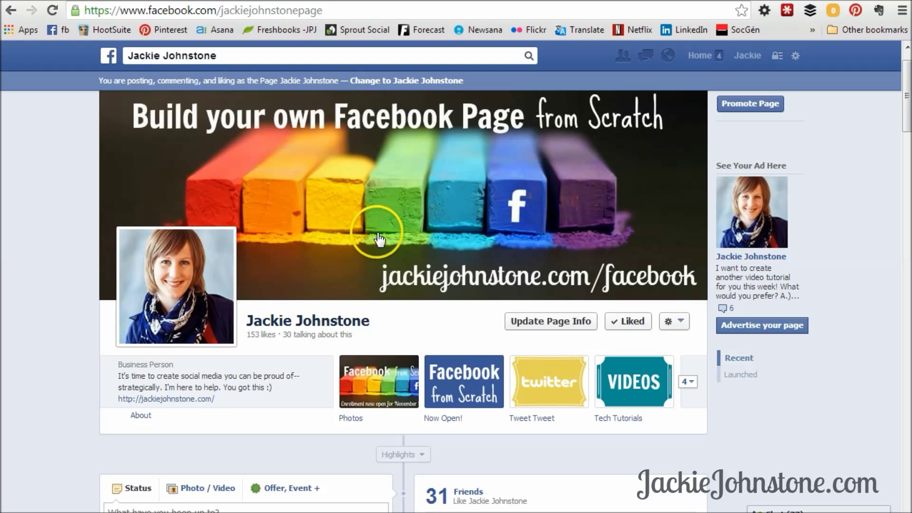
left_click(691, 383)
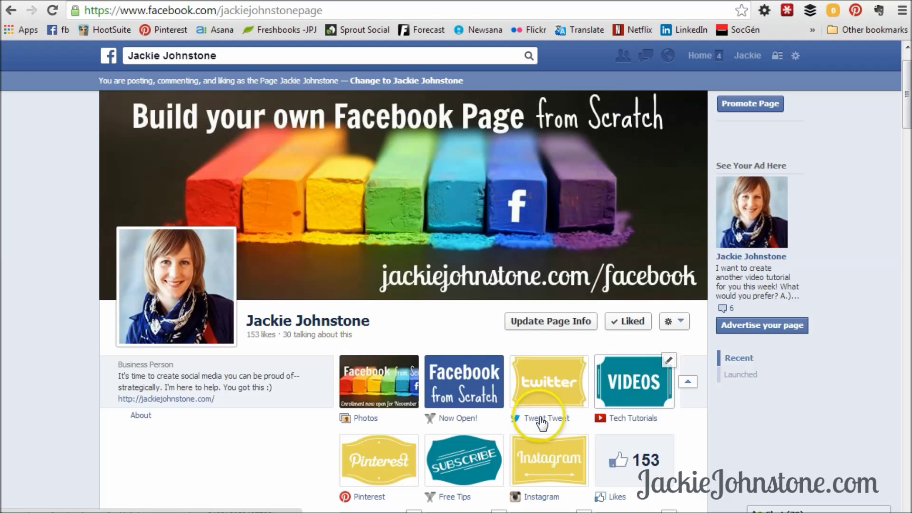
left_click(462, 394)
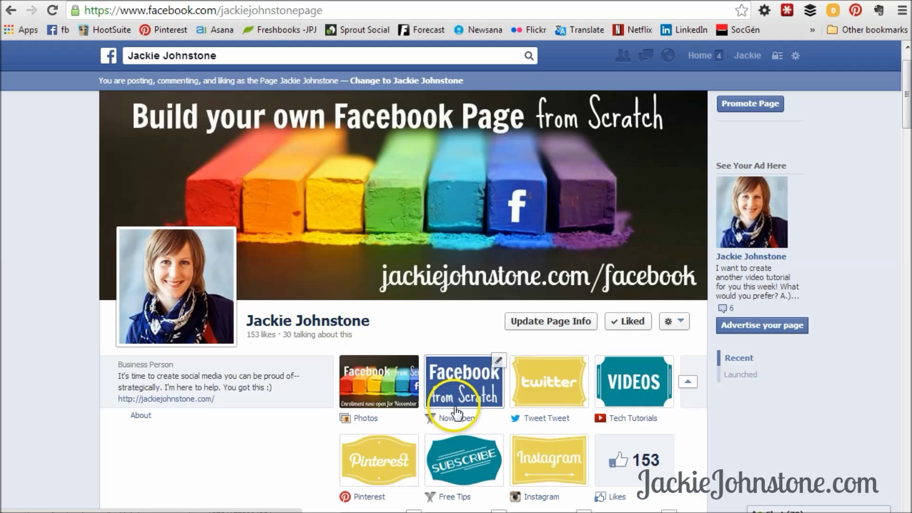